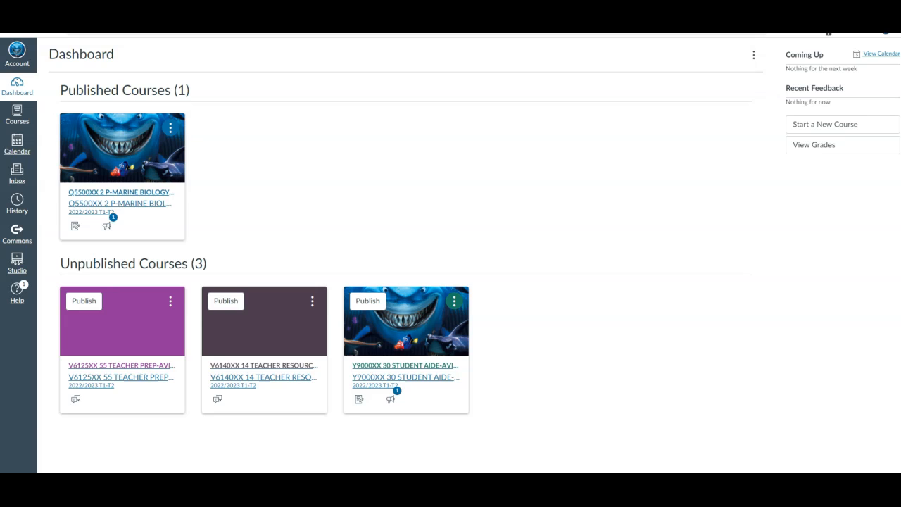
# Create a new assignment in the published Marine Biology course and name it "Practice #1"
pyautogui.click(134, 151)
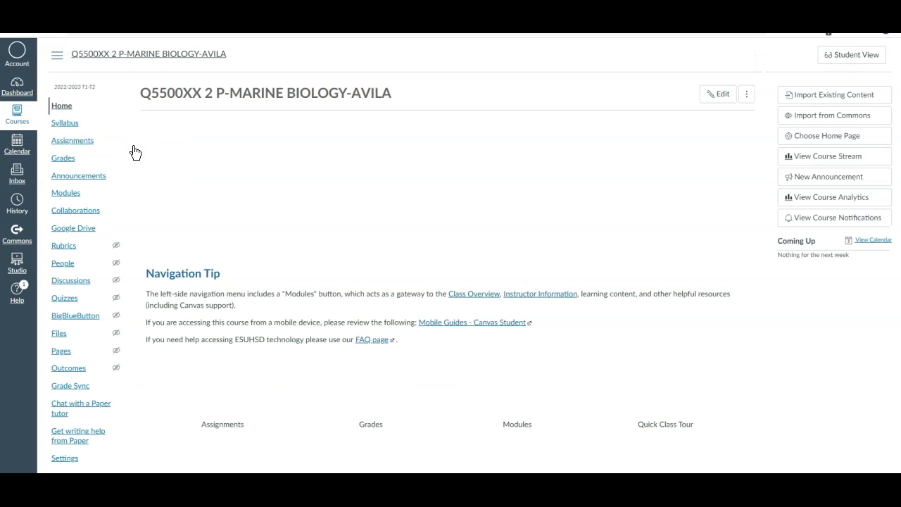
pyautogui.click(92, 143)
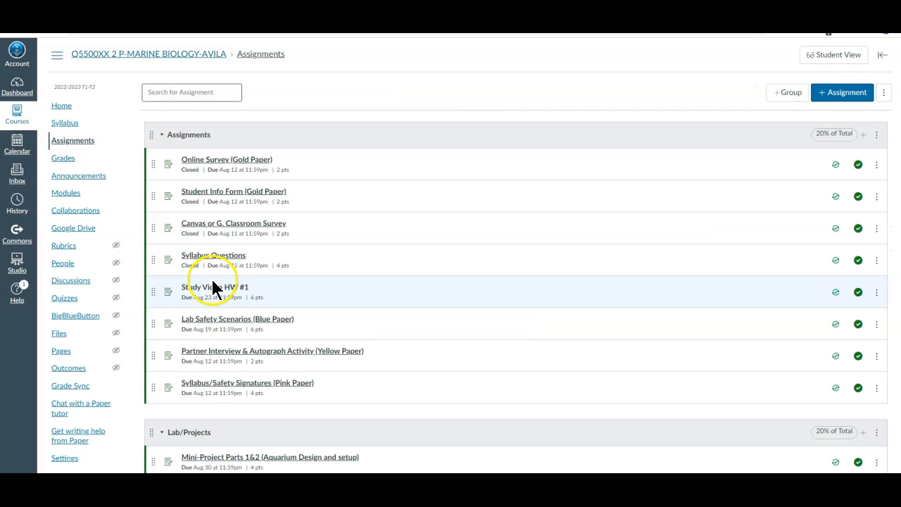
pyautogui.click(838, 94)
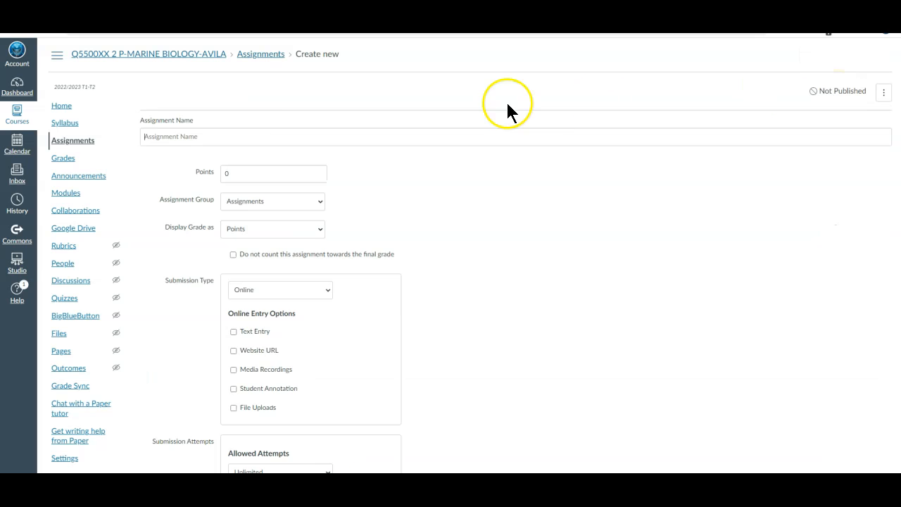
pyautogui.click(215, 136)
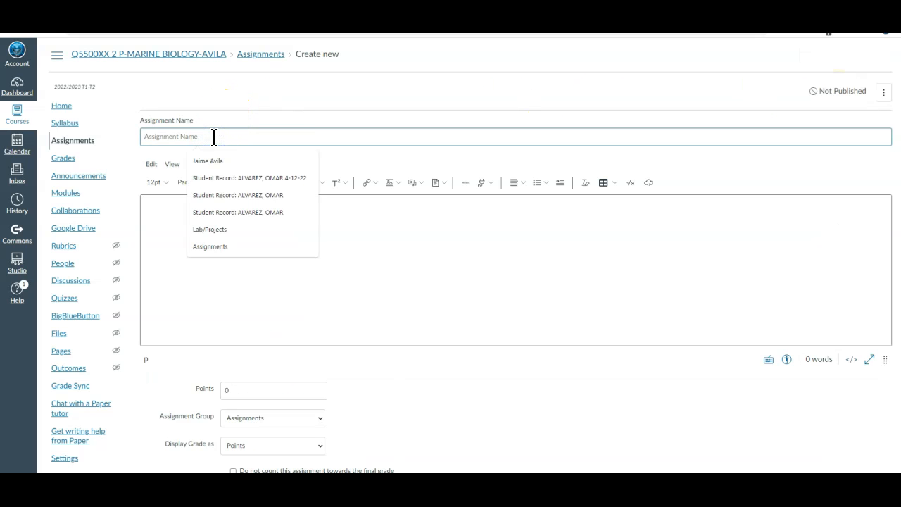
pyautogui.write('Pra')
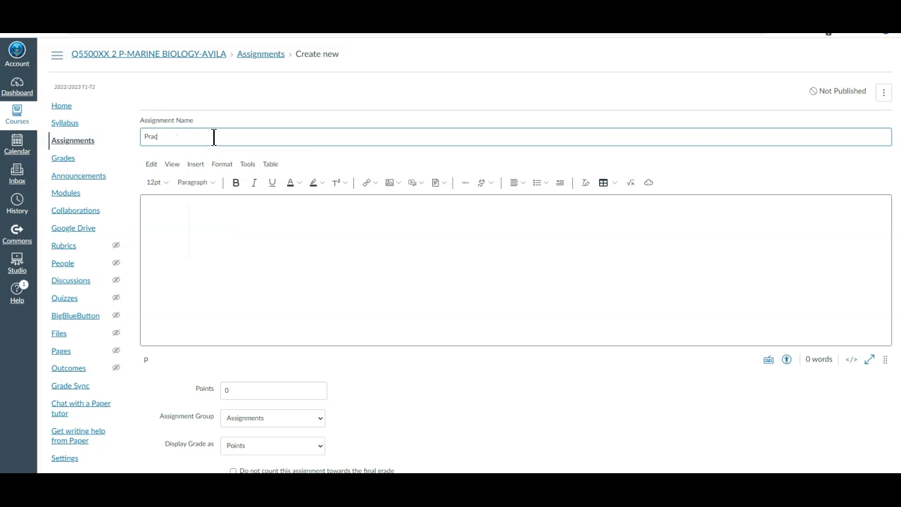
pyautogui.write('ctice #1')
# Fill the assignment description with three lines of sample text: "dfafdafdfdfas", "fasdfasd" and "fadsafds"
pyautogui.scroll(-2, 242, 217)
pyautogui.click(260, 135)
pyautogui.write('dfafdafdfdfas')
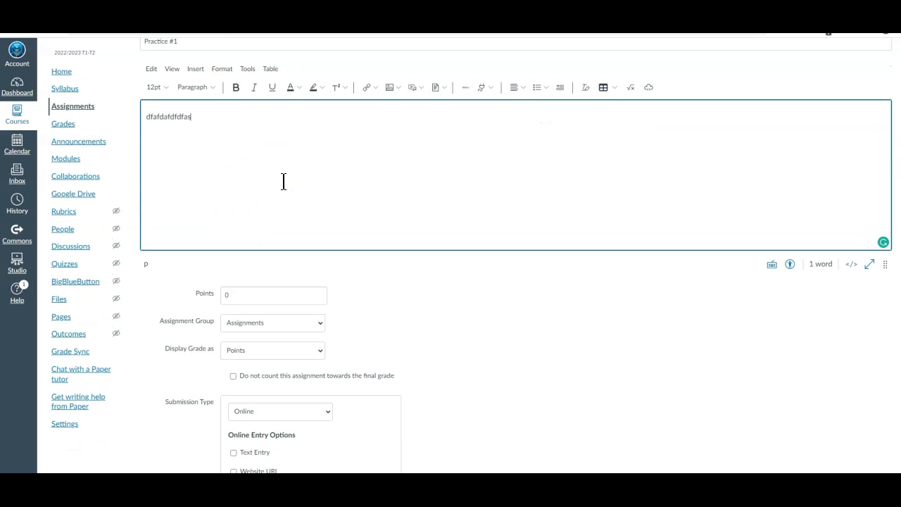
pyautogui.press('Return')
pyautogui.write('fasdfasd')
pyautogui.press('Return')
pyautogui.write('fadsafds')
# Set the assignment's points to 10 and review the assignment group choices, keeping the Assignments group
pyautogui.click(246, 294)
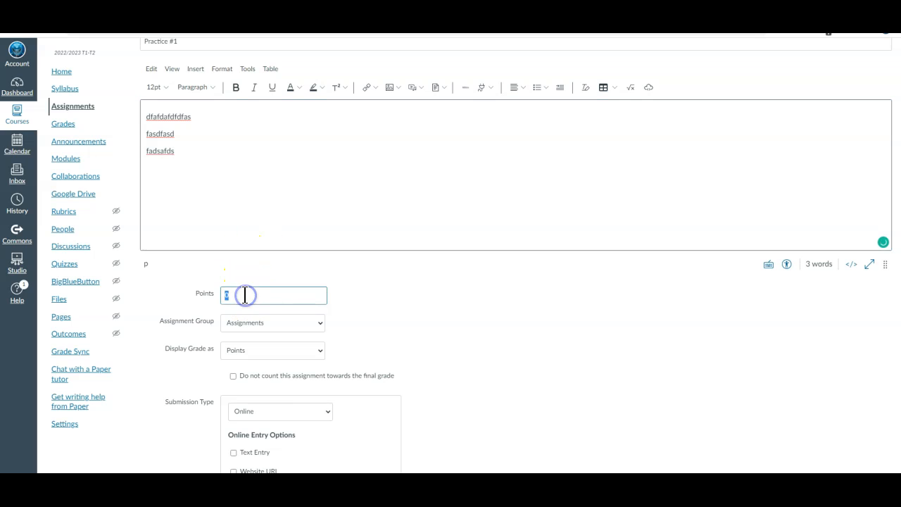
pyautogui.write('10')
pyautogui.click(246, 322)
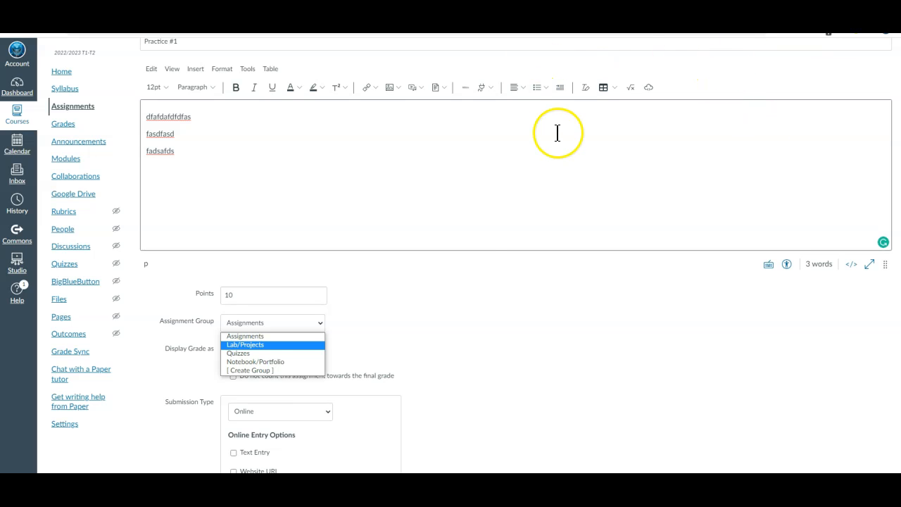
pyautogui.click(422, 339)
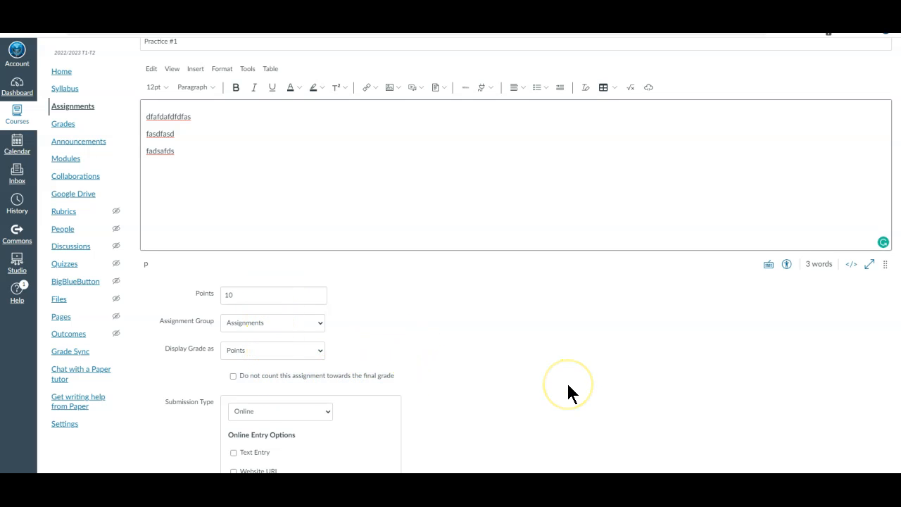
# Set the assignment's submission type to On Paper
pyautogui.click(326, 409)
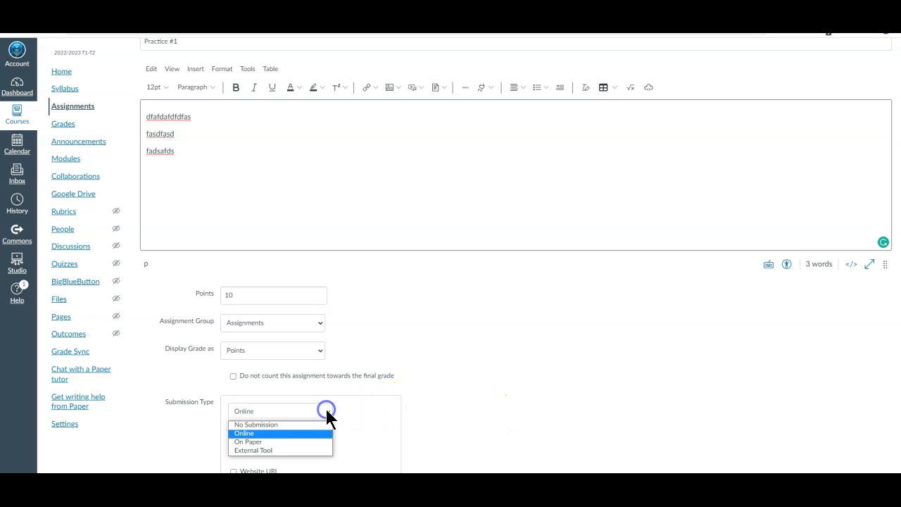
pyautogui.click(309, 441)
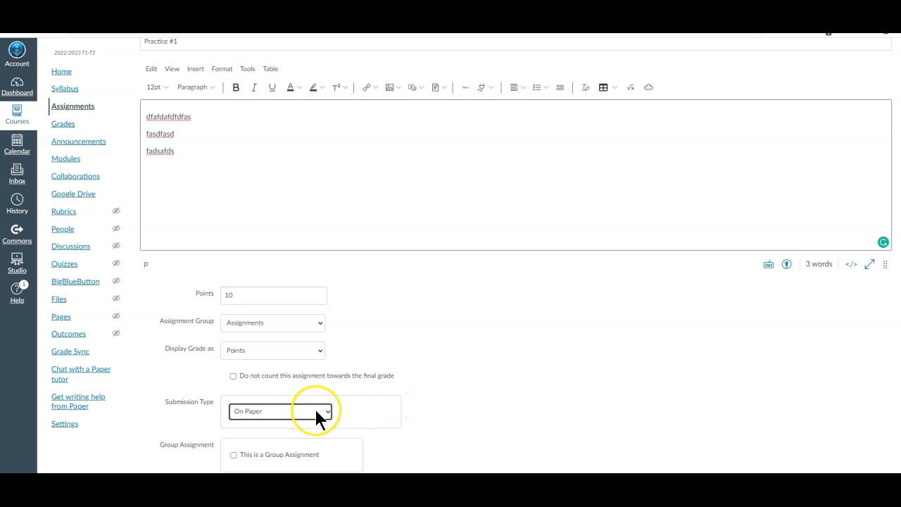
pyautogui.scroll(-3, 314, 408)
pyautogui.click(310, 319)
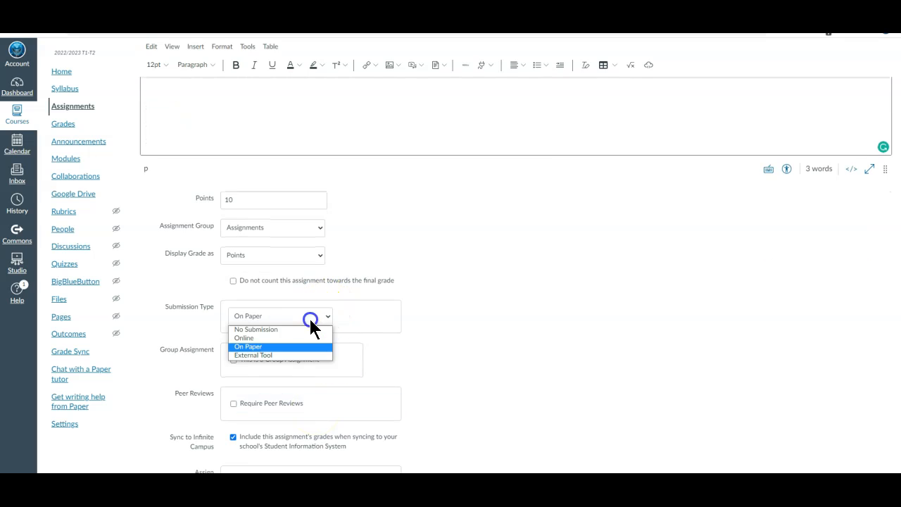
pyautogui.click(270, 346)
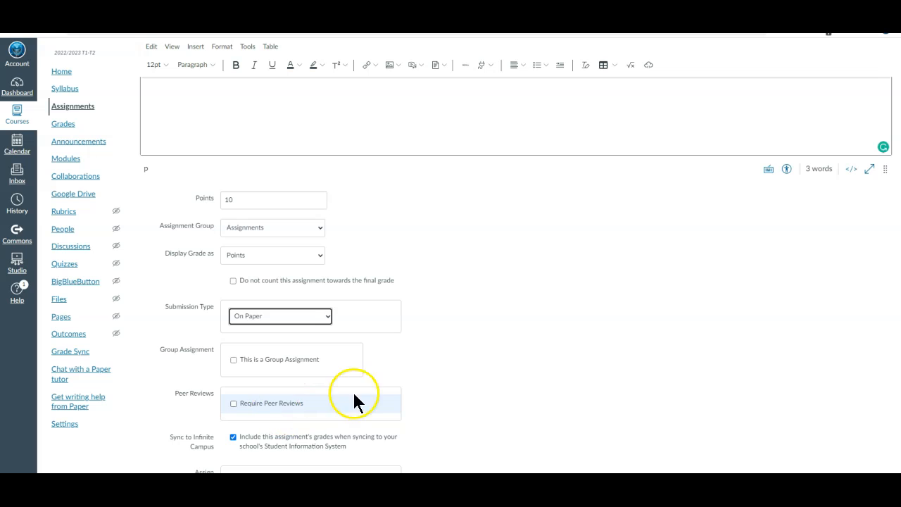
# Review the sections and students the assignment can be given to, and the calendars for the due and availability dates
pyautogui.scroll(-3, 415, 377)
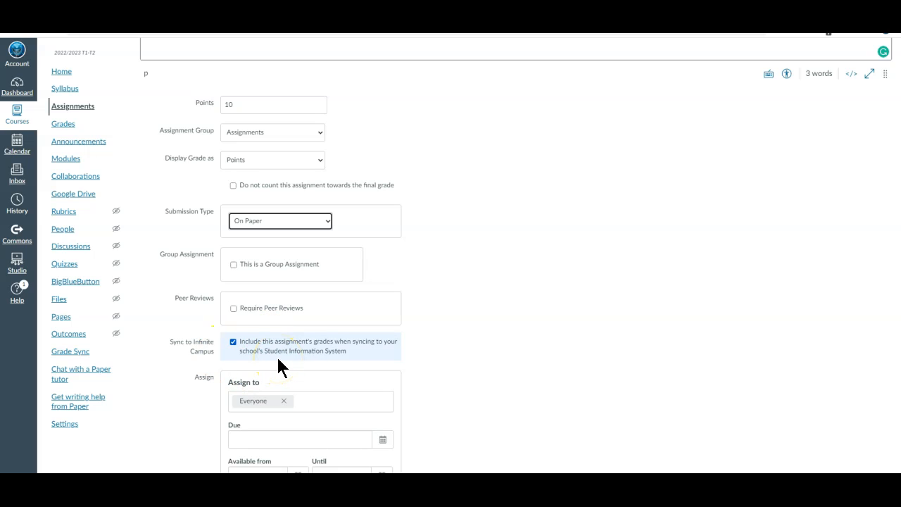
pyautogui.click(315, 401)
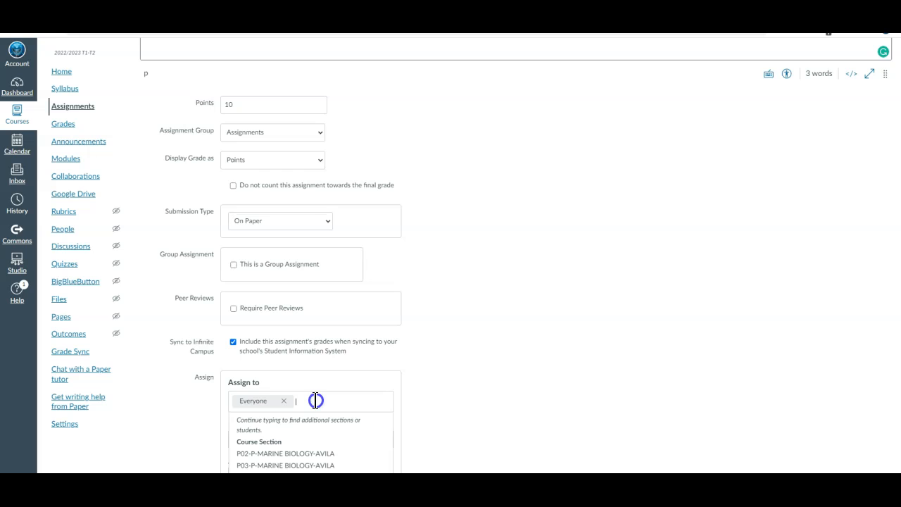
pyautogui.scroll(-1, 324, 401)
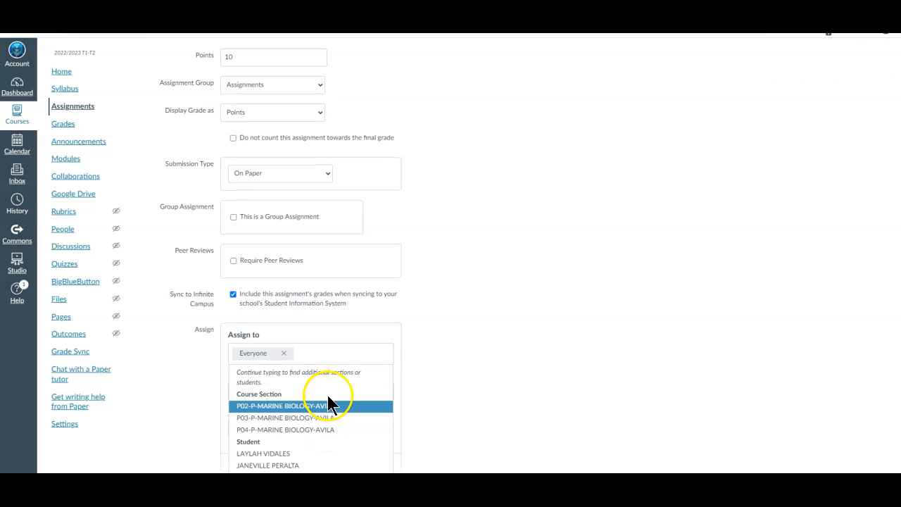
pyautogui.click(476, 348)
pyautogui.click(383, 393)
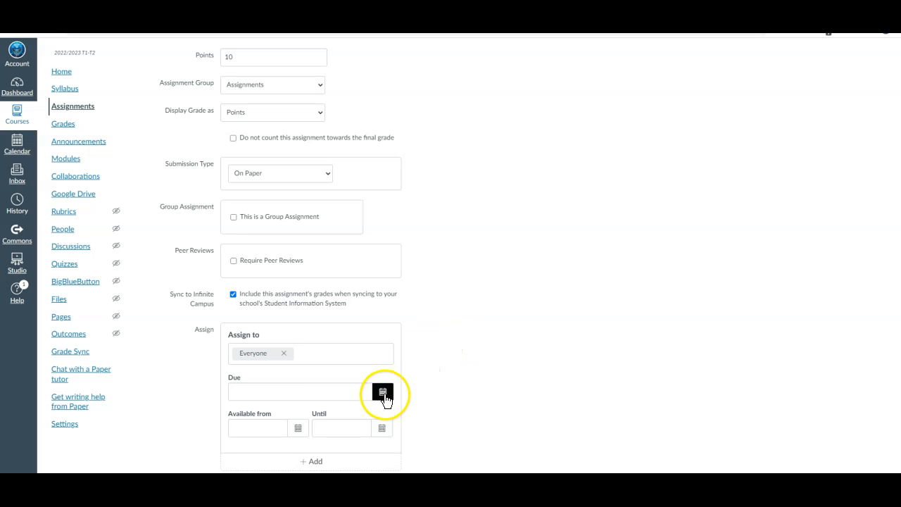
pyautogui.click(298, 428)
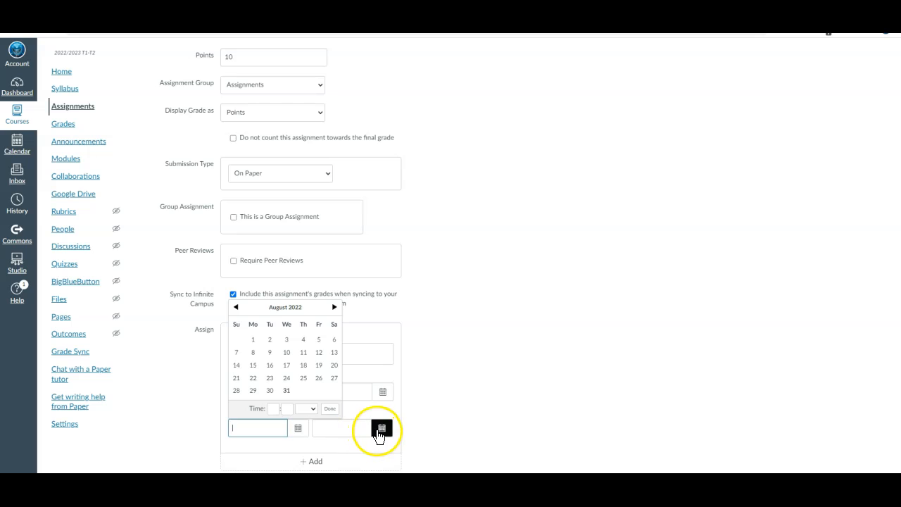
pyautogui.click(382, 428)
pyautogui.click(357, 409)
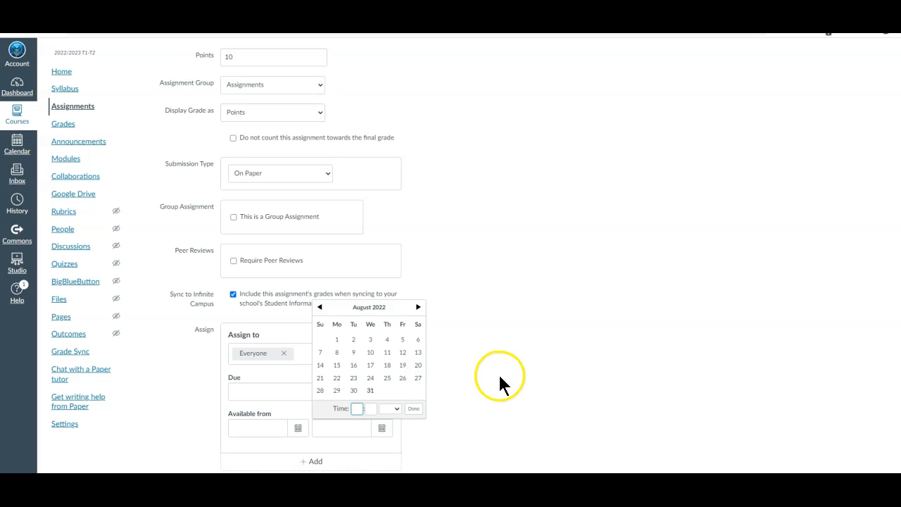
# Add a second Assign to block to the assignment and remove it again
pyautogui.scroll(-1, 451, 401)
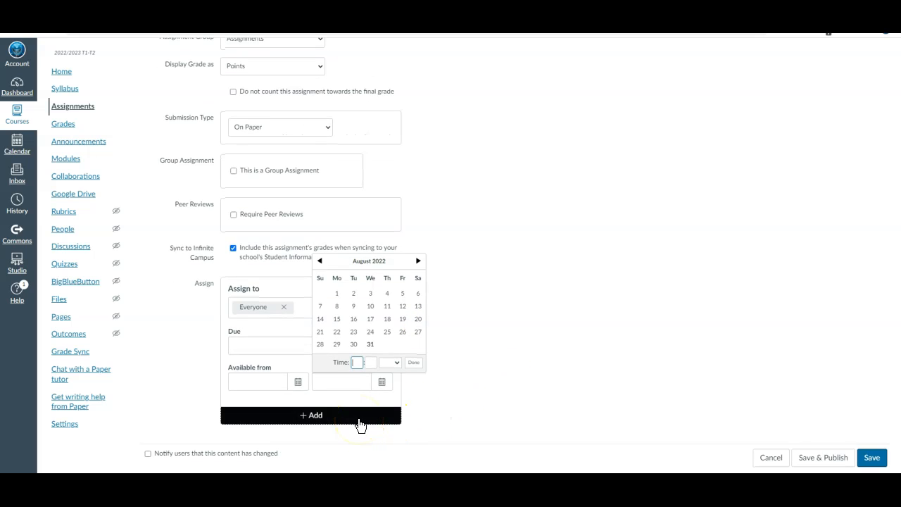
pyautogui.click(298, 421)
pyautogui.scroll(-3, 463, 402)
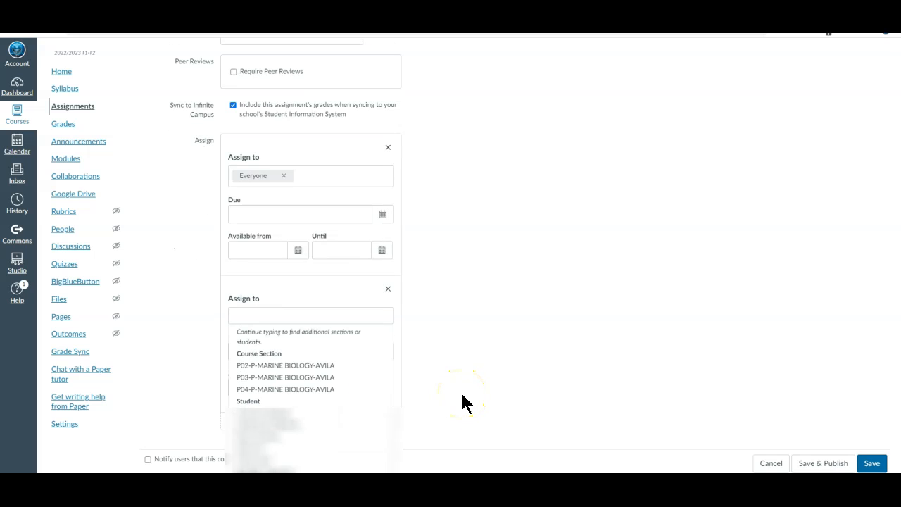
pyautogui.scroll(1, 463, 402)
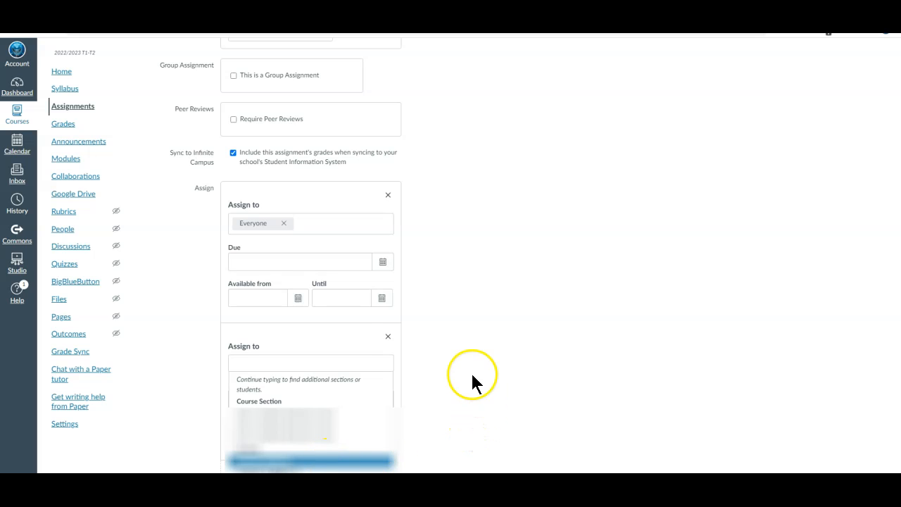
pyautogui.click(387, 341)
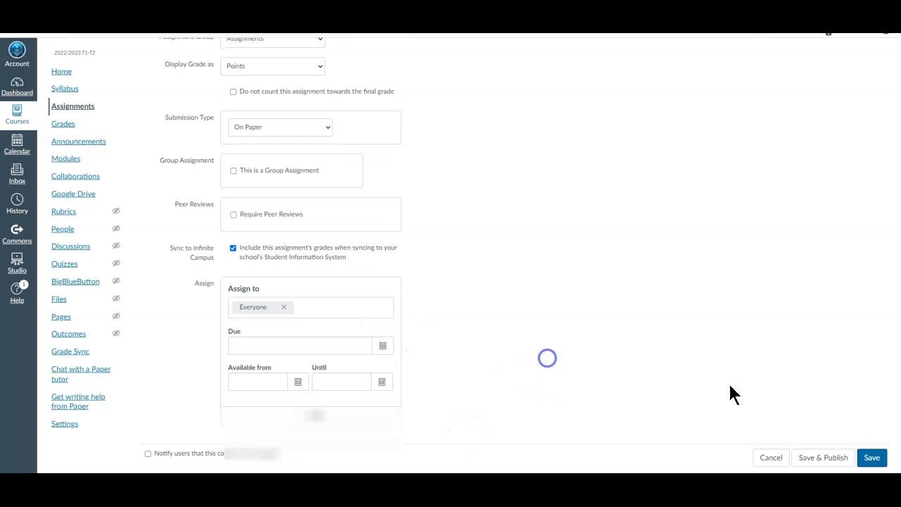
# Set the due date for Everyone to Sep 30, 2022, 11:59 PM, and save and publish the assignment
pyautogui.click(836, 461)
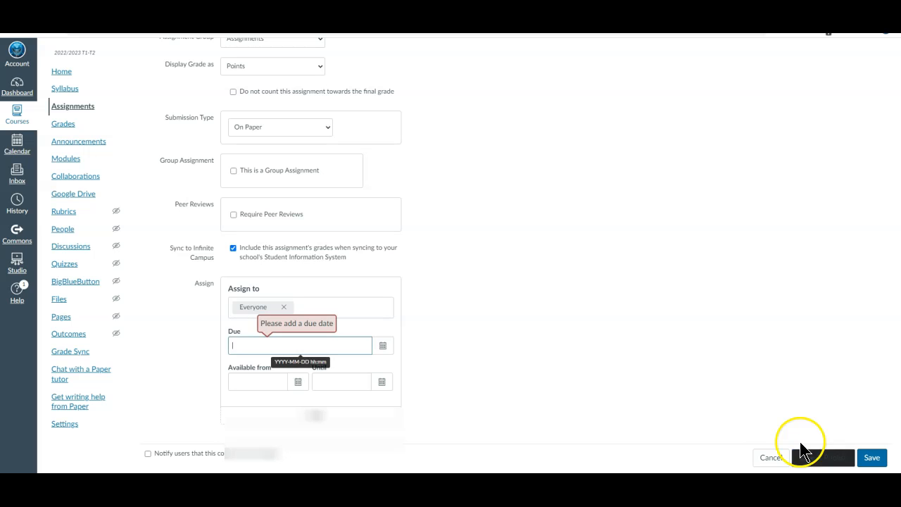
pyautogui.click(382, 345)
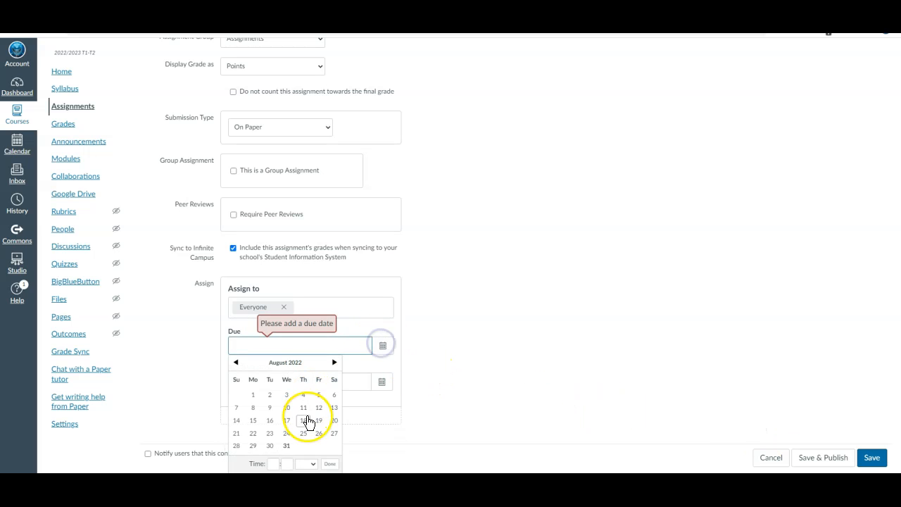
pyautogui.click(335, 363)
pyautogui.click(320, 447)
pyautogui.click(556, 391)
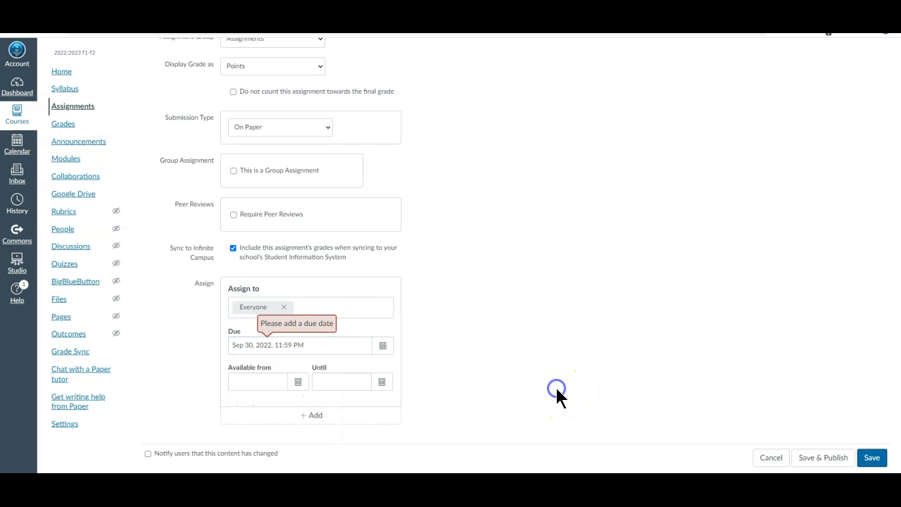
pyautogui.click(833, 459)
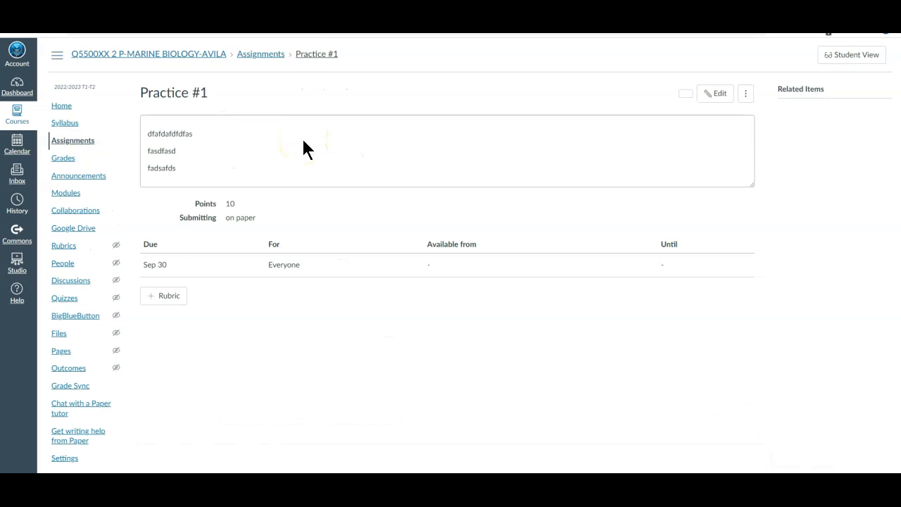
# Preview the Practice #1 assignment as a student and leave the student preview
pyautogui.click(844, 54)
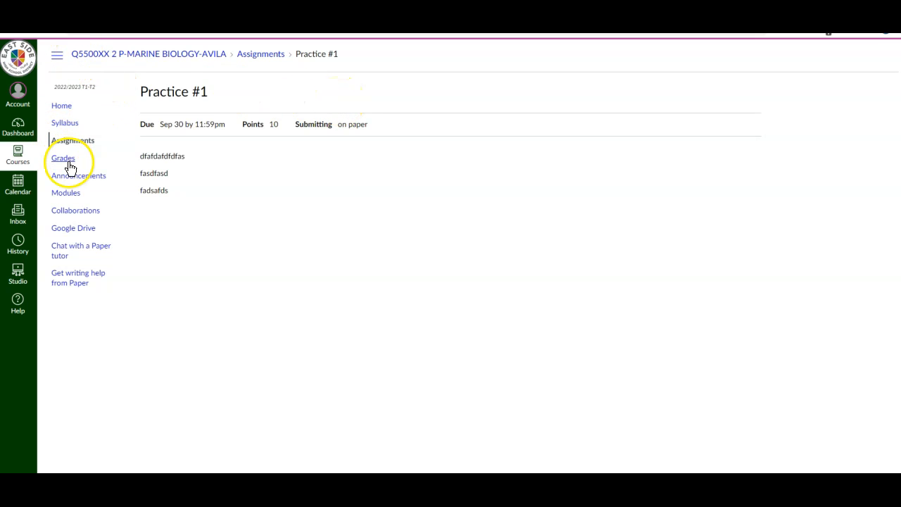
pyautogui.click(848, 490)
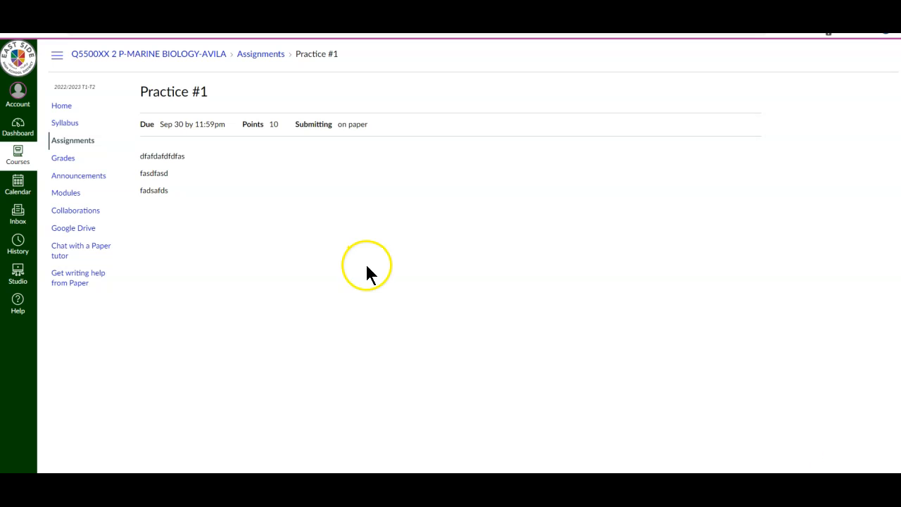
# Open the course gradebook and examine its view options for arranging, filtering and showing columns
pyautogui.click(64, 166)
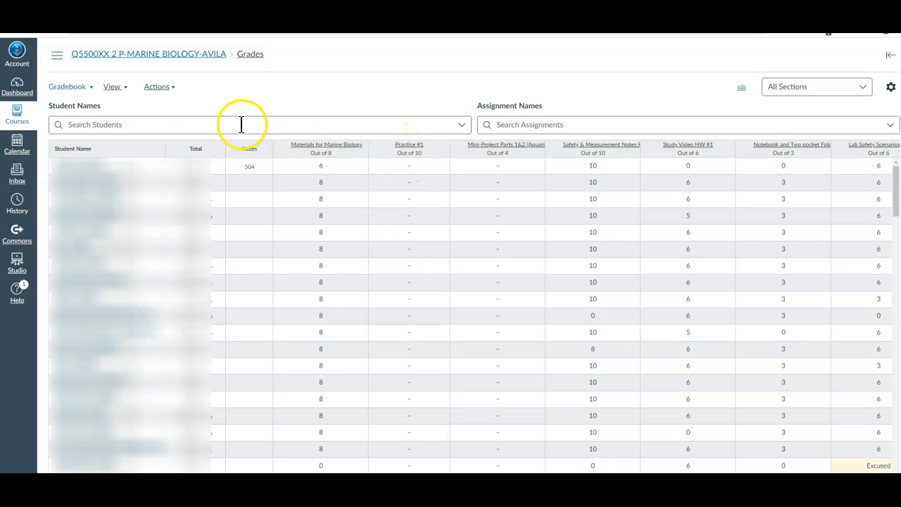
pyautogui.click(117, 92)
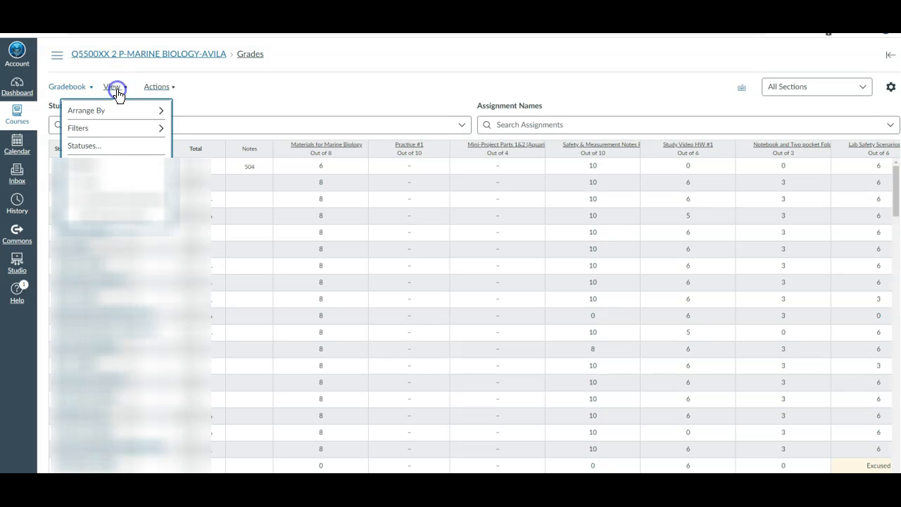
pyautogui.click(118, 112)
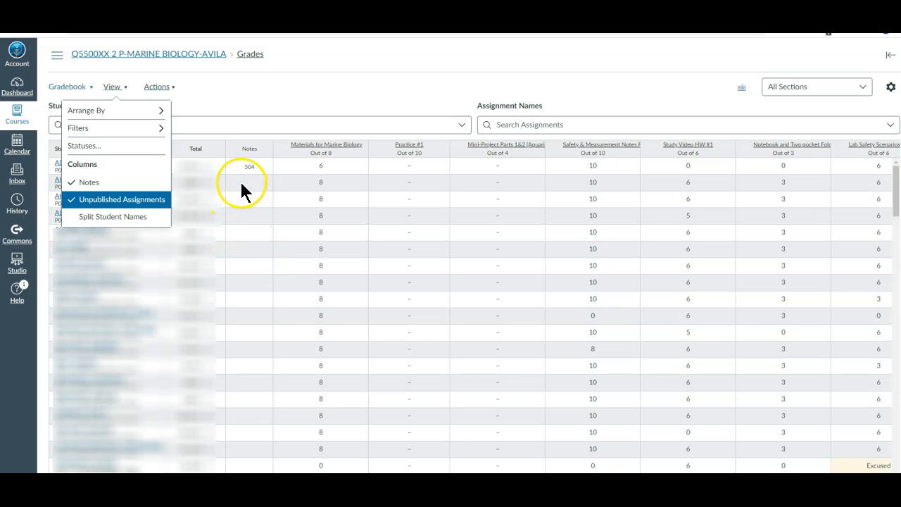
pyautogui.click(248, 100)
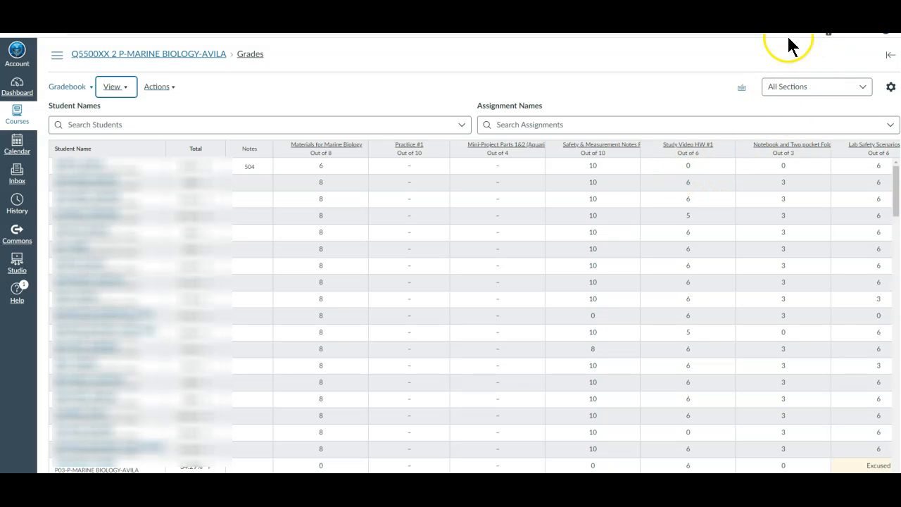
# Filter the gradebook to the P01 Marine Biology section, and switch the filter to the P02 section
pyautogui.click(818, 87)
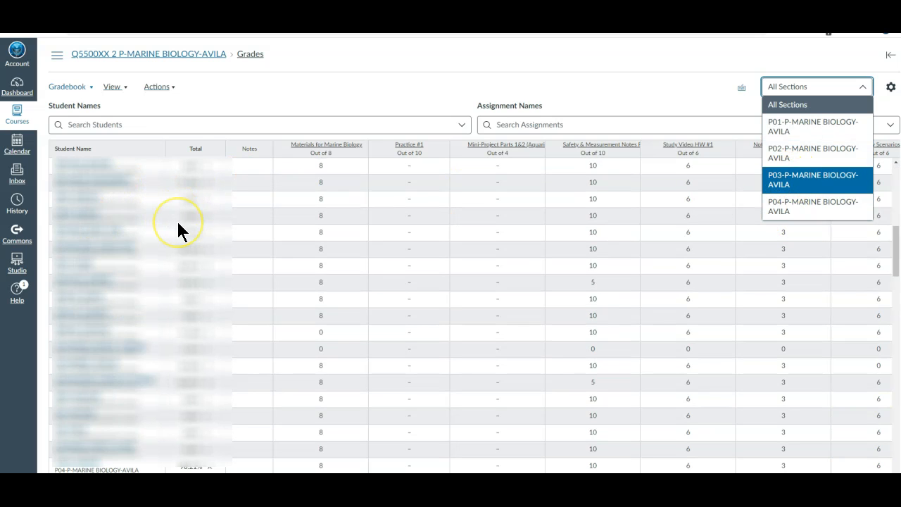
pyautogui.scroll(-10, 178, 224)
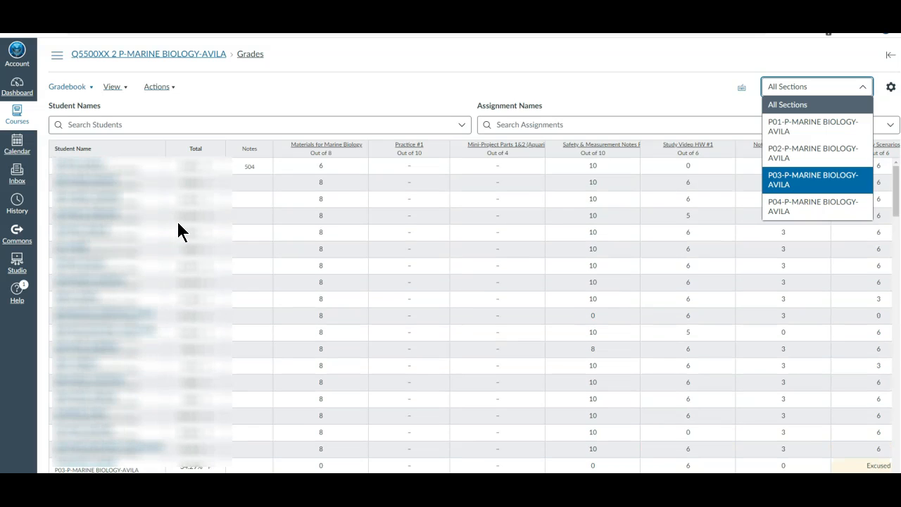
pyautogui.scroll(-10, 182, 224)
pyautogui.scroll(20, 183, 209)
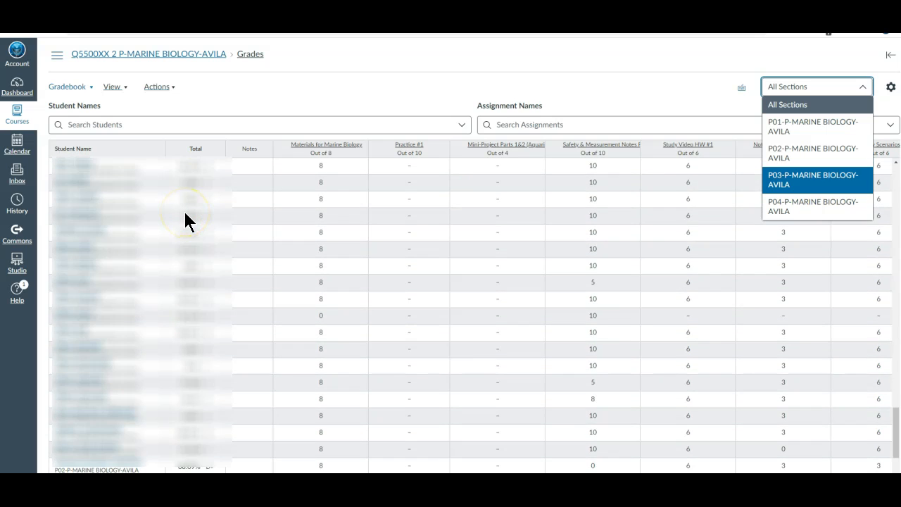
pyautogui.click(810, 135)
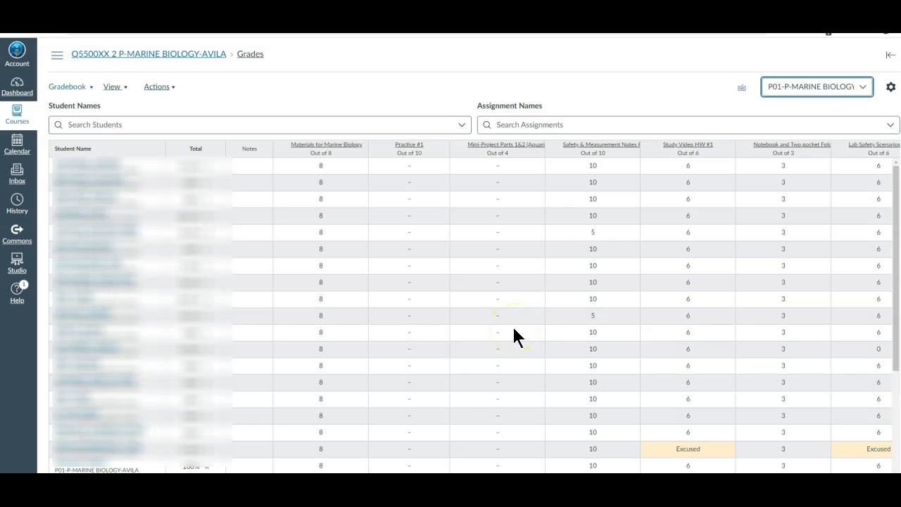
pyautogui.click(817, 84)
pyautogui.click(795, 149)
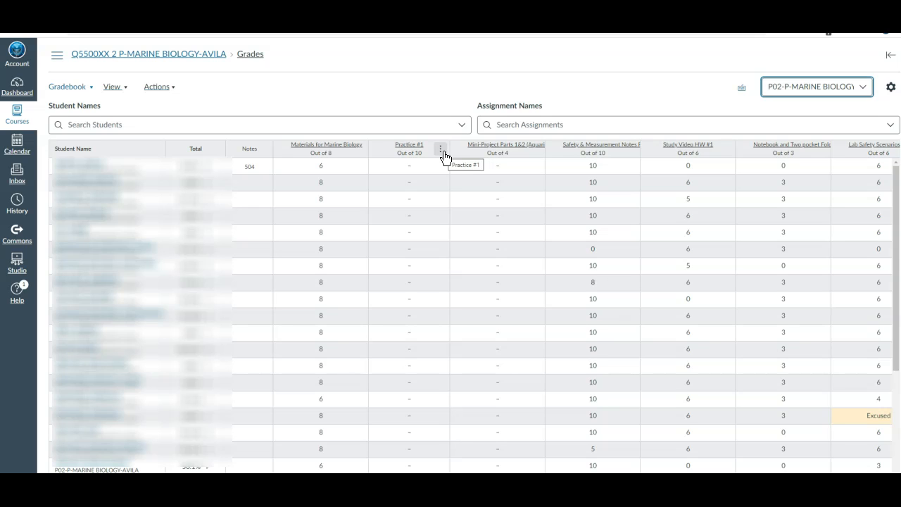
# Enter Practice #1 scores of 0, 0, 5 and 5 for the second through fifth students listed
pyautogui.click(432, 183)
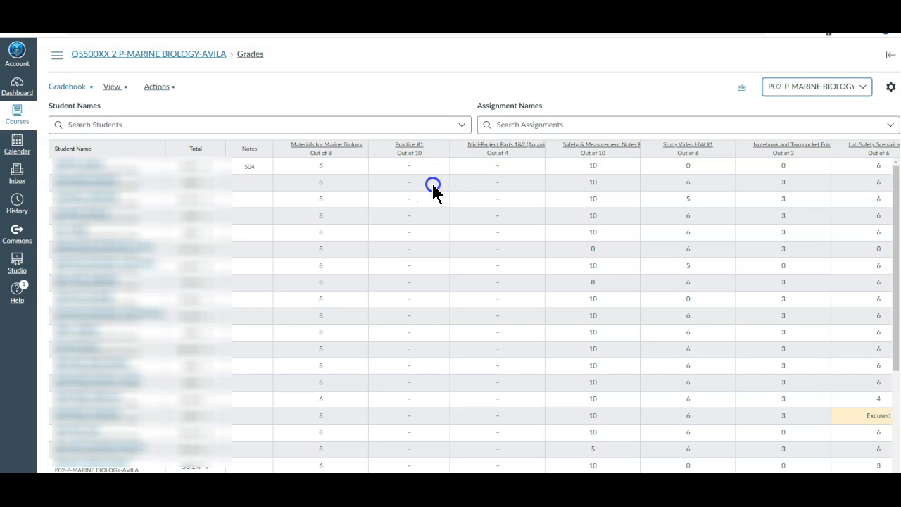
pyautogui.write('0')
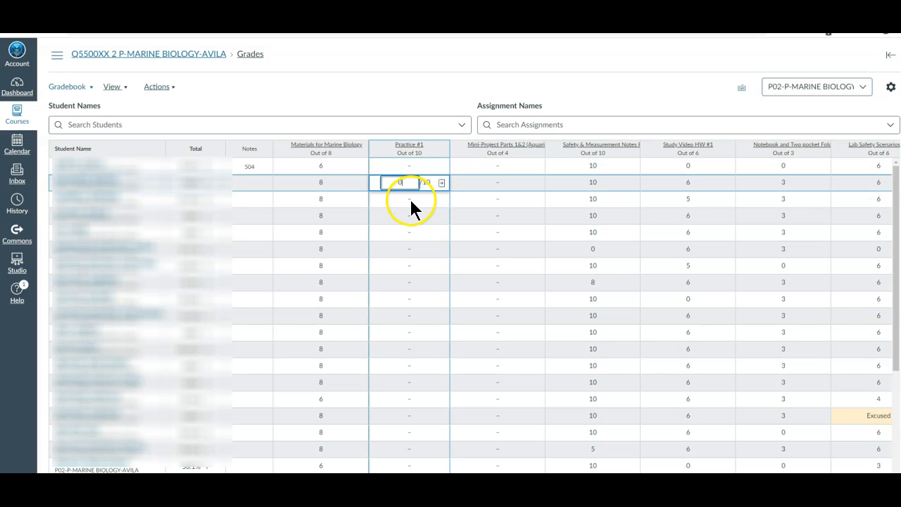
pyautogui.click(411, 200)
pyautogui.click(410, 200)
pyautogui.write('0')
pyautogui.click(409, 215)
pyautogui.click(410, 216)
pyautogui.write('5')
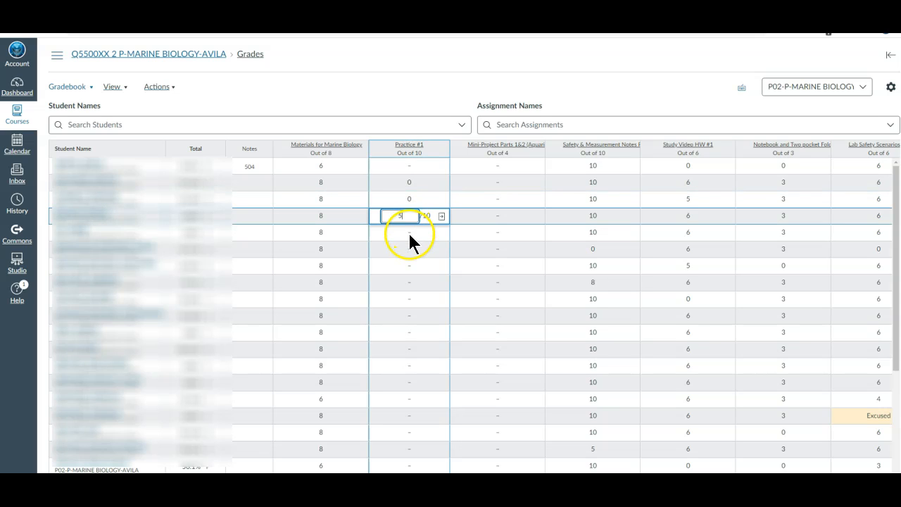
pyautogui.click(410, 233)
pyautogui.click(410, 233)
pyautogui.write('5')
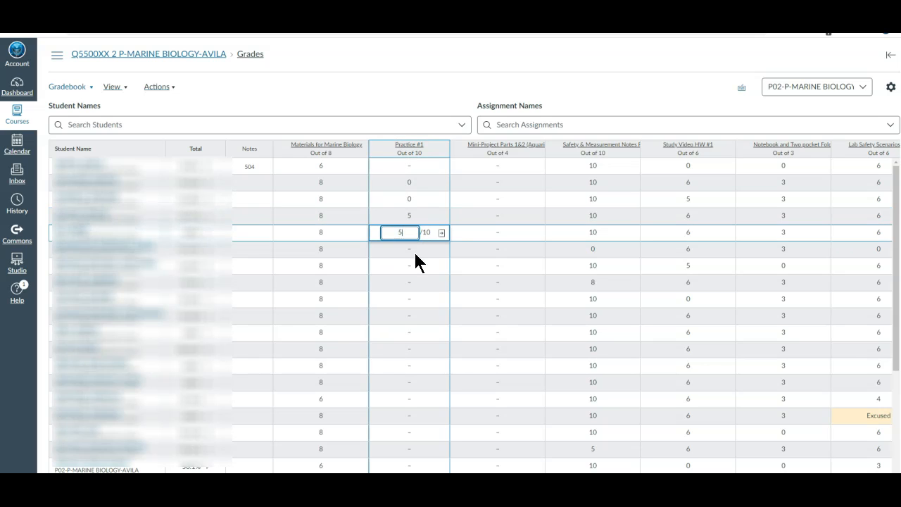
pyautogui.click(414, 259)
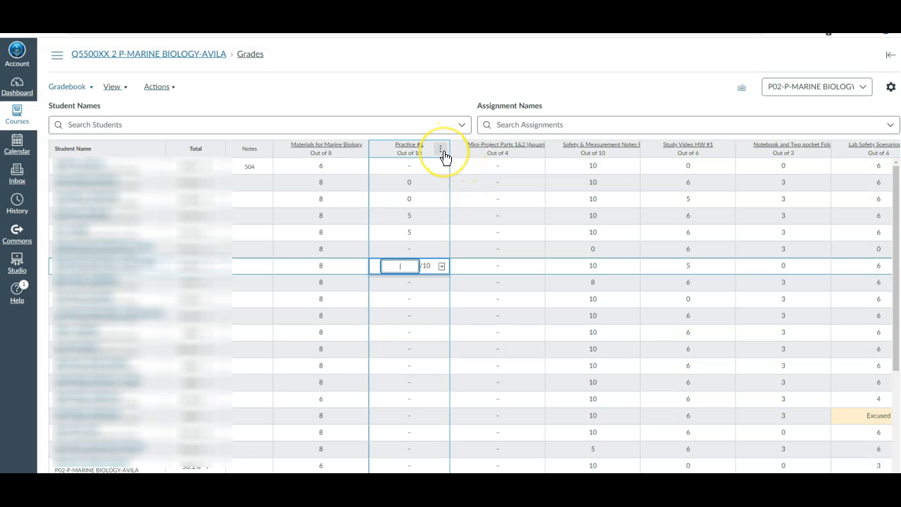
# Set the default grade for Practice #1 to 10 without overwriting already-entered grades
pyautogui.click(442, 150)
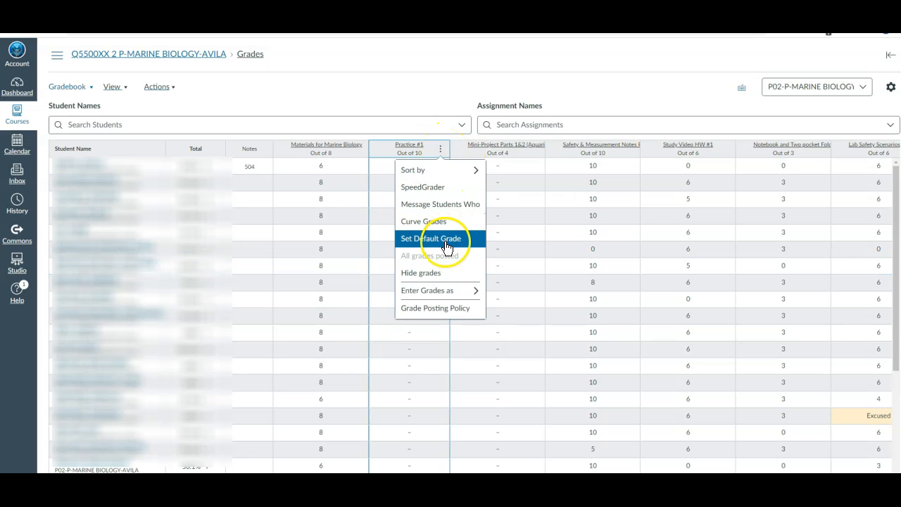
pyautogui.click(446, 240)
pyautogui.click(439, 276)
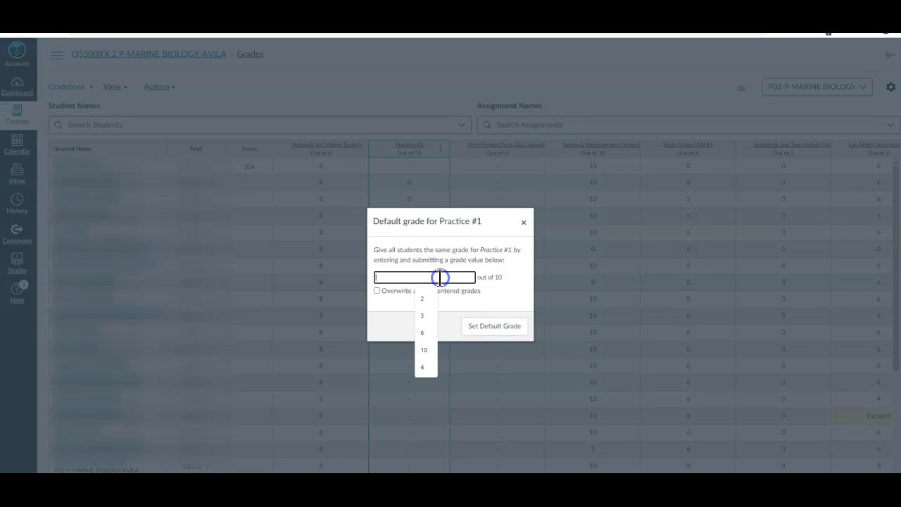
pyautogui.write('10')
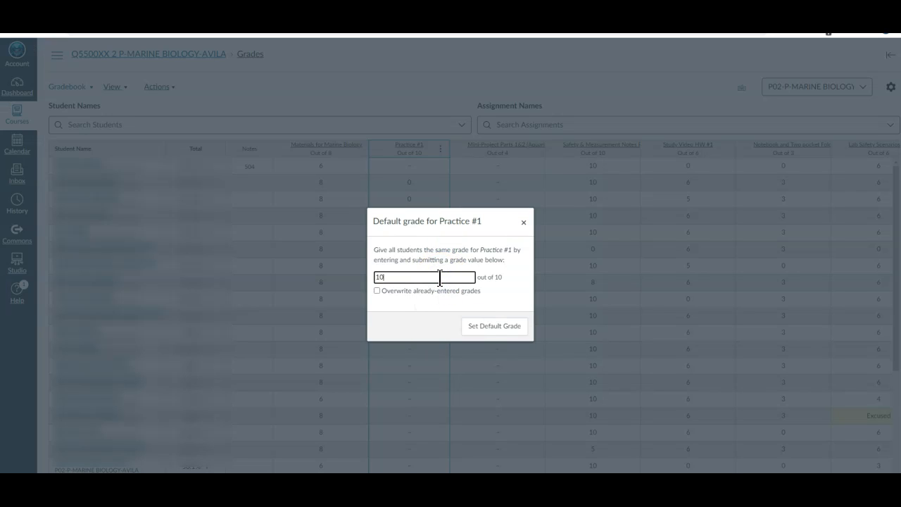
pyautogui.click(474, 326)
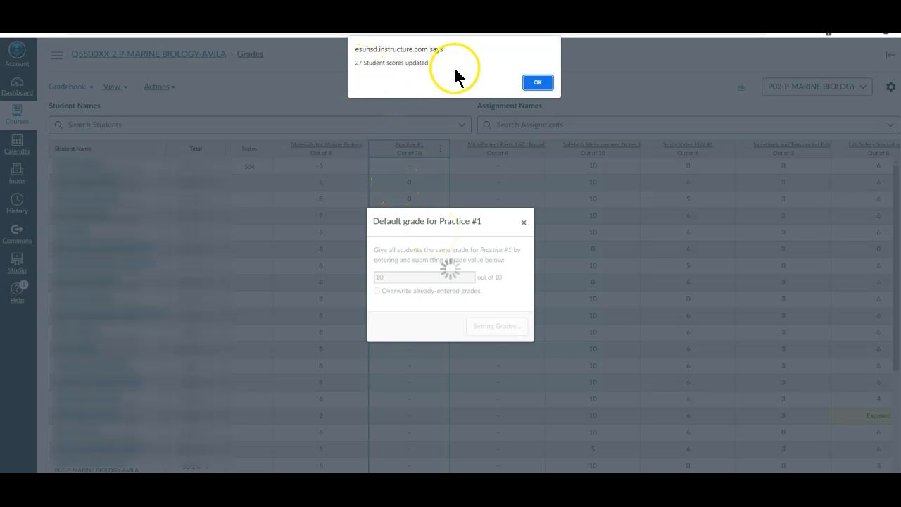
pyautogui.click(533, 84)
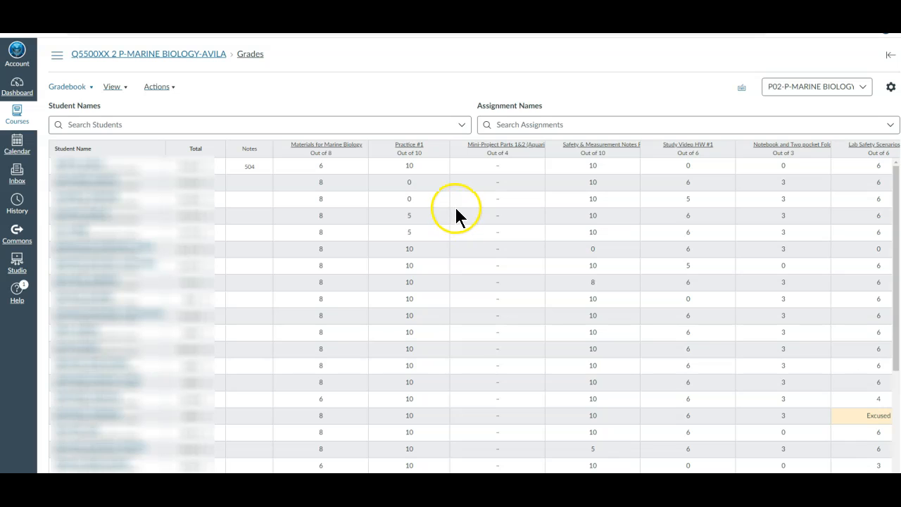
# Open the Practice #1 assignment for editing, delete it from the course and return to the gradebook
pyautogui.moveTo(443, 155)
pyautogui.click(419, 146)
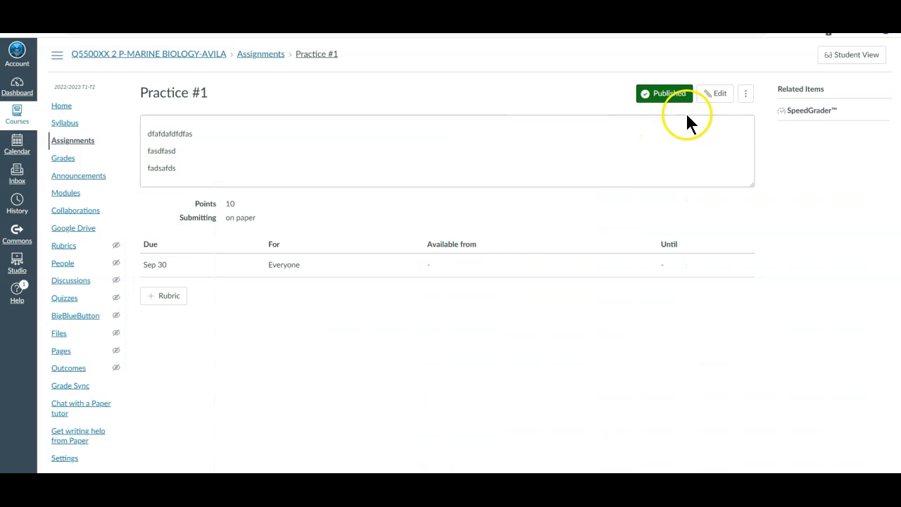
pyautogui.click(745, 94)
pyautogui.click(724, 103)
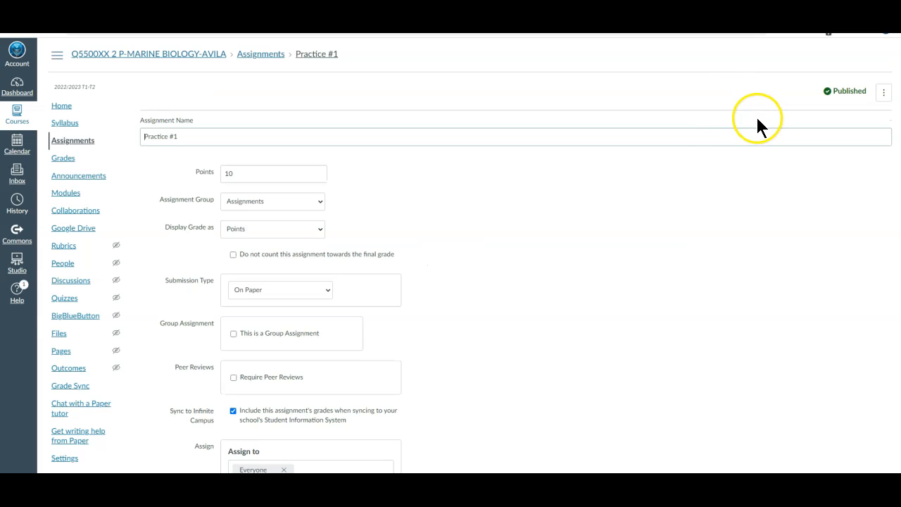
pyautogui.click(883, 96)
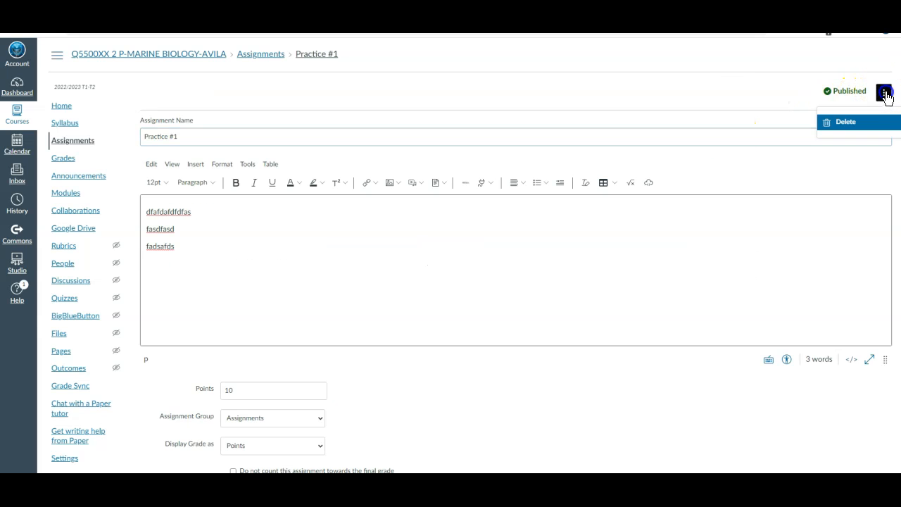
pyautogui.click(856, 124)
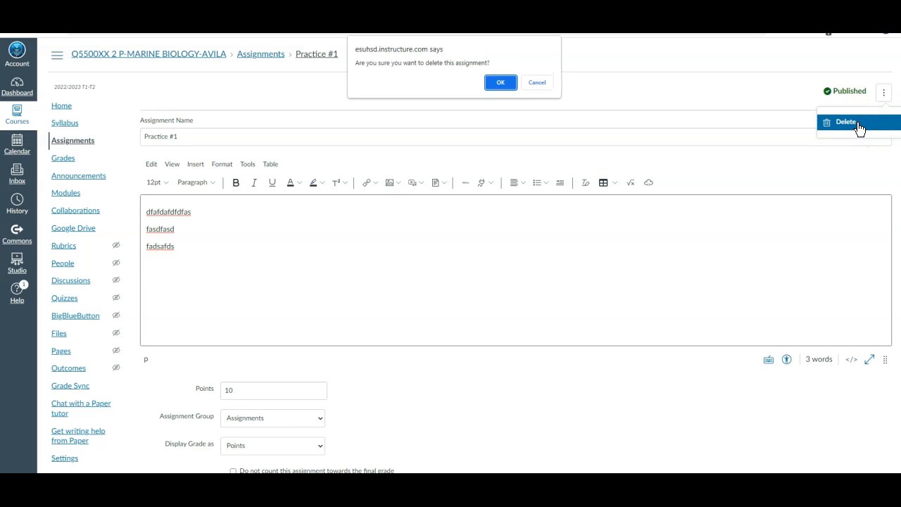
pyautogui.click(510, 84)
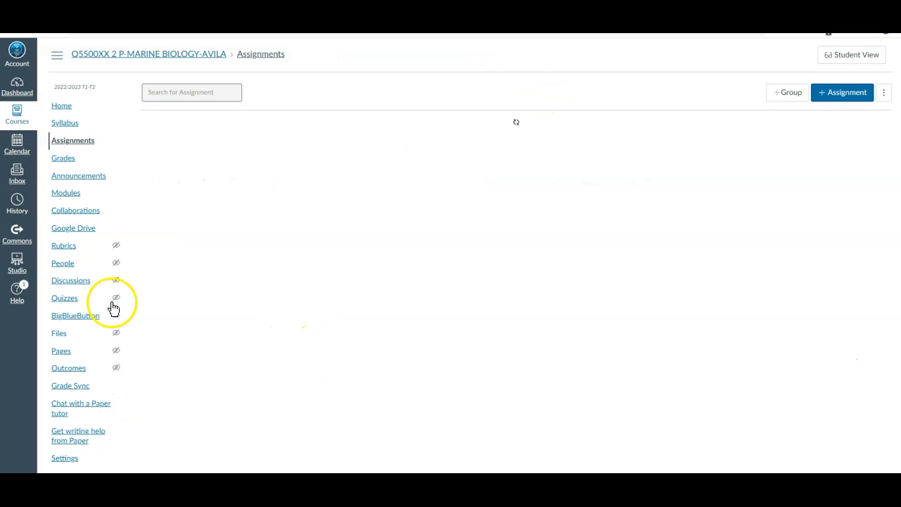
pyautogui.click(64, 159)
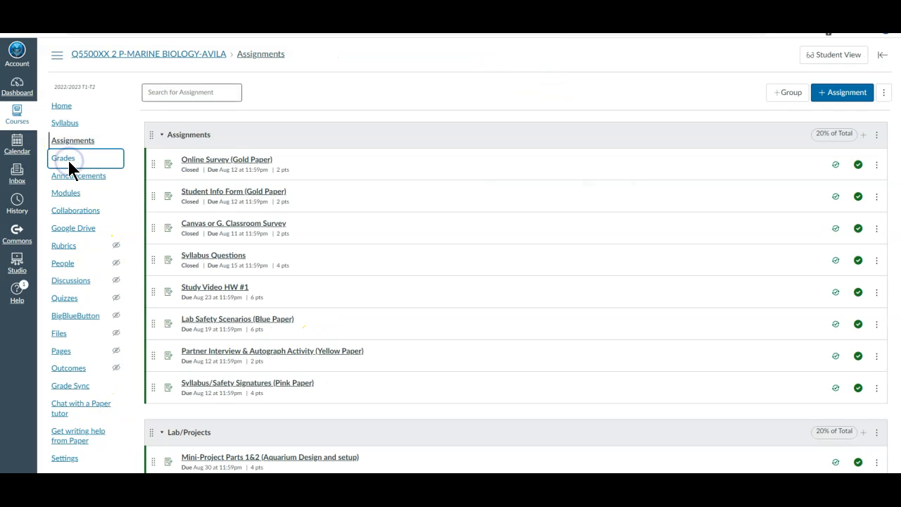